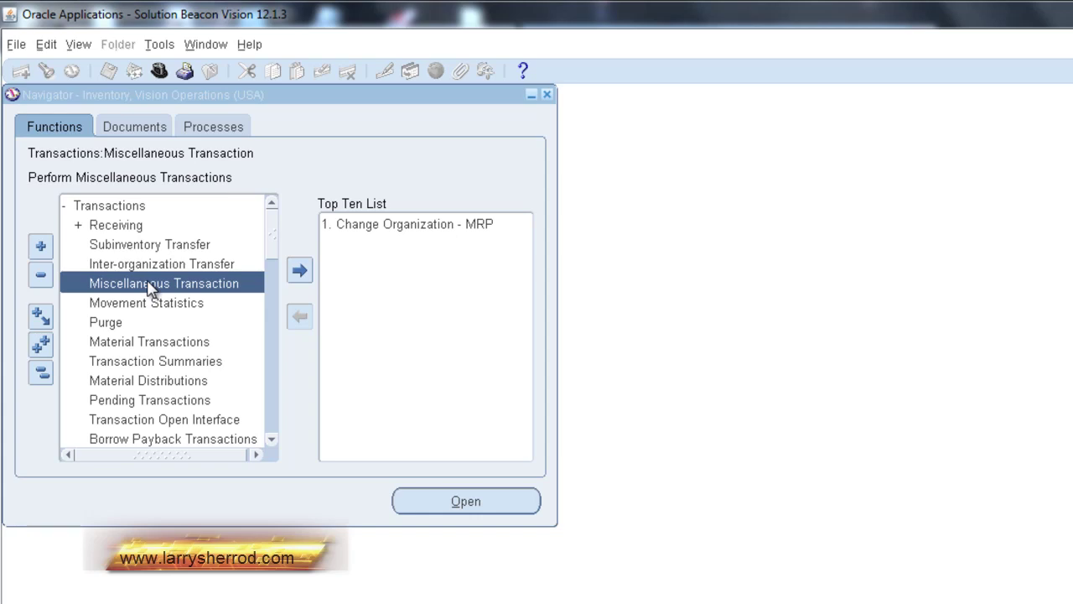
# Start a miscellaneous transaction of type Account alias receipt with source 01DAIVID
pyautogui.click(459, 505)
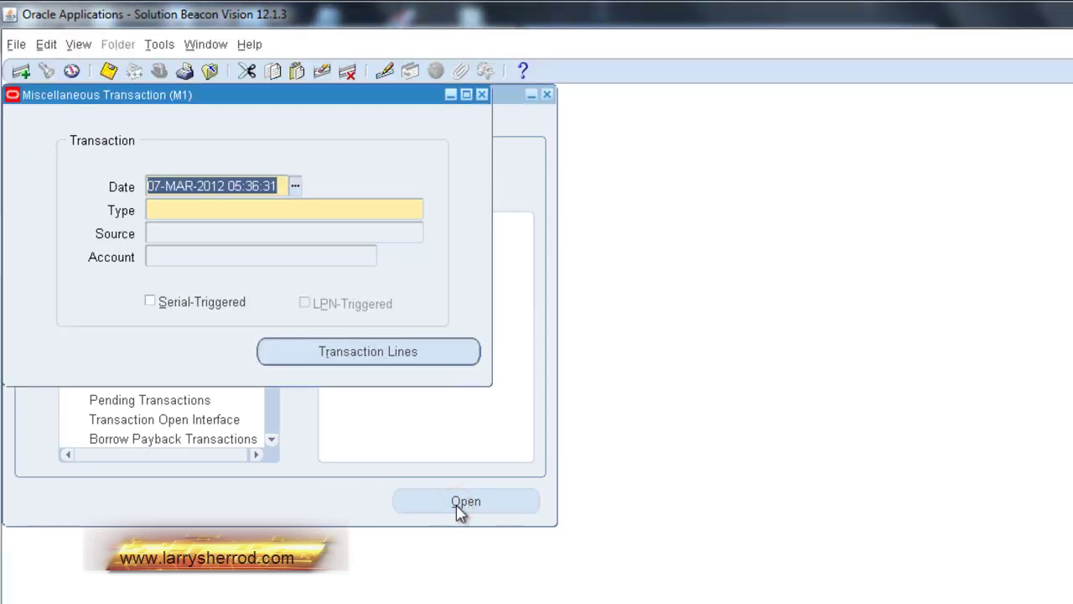
pyautogui.click(253, 210)
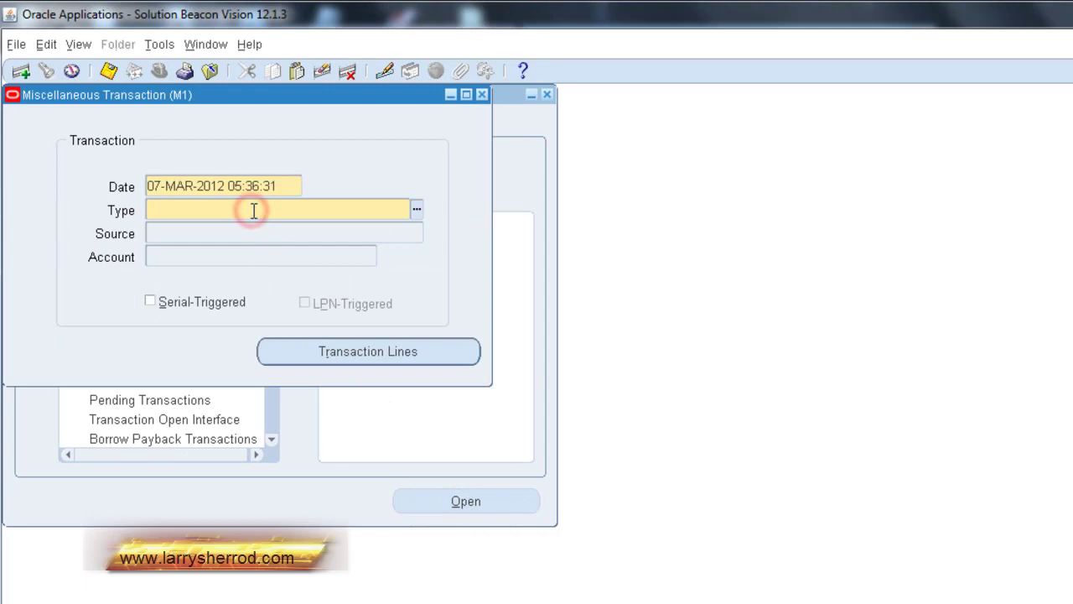
pyautogui.write('a')
pyautogui.press('Tab')
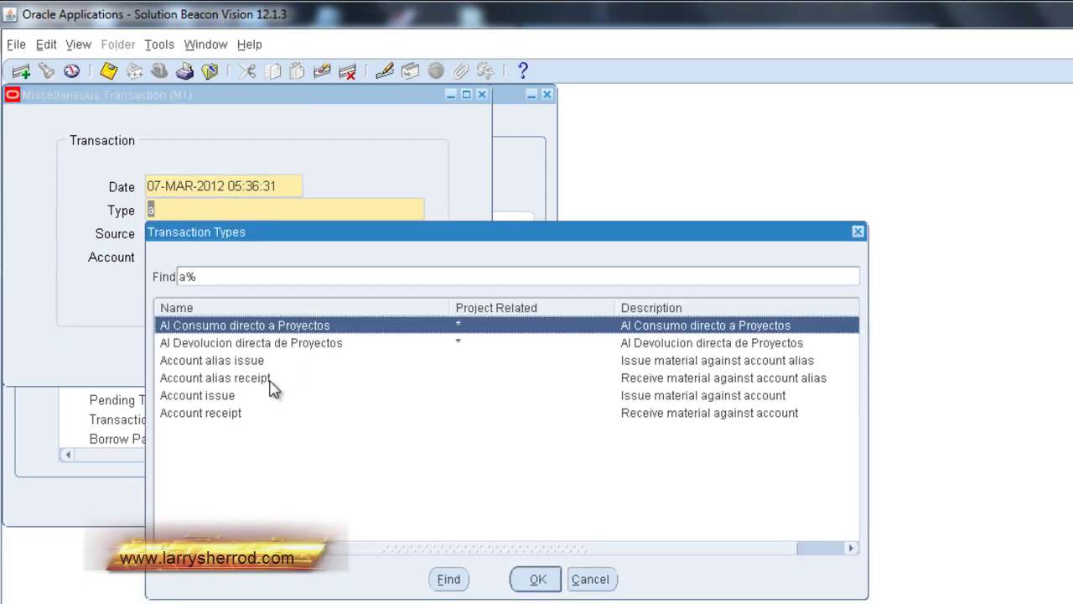
pyautogui.click(270, 379)
pyautogui.click(535, 578)
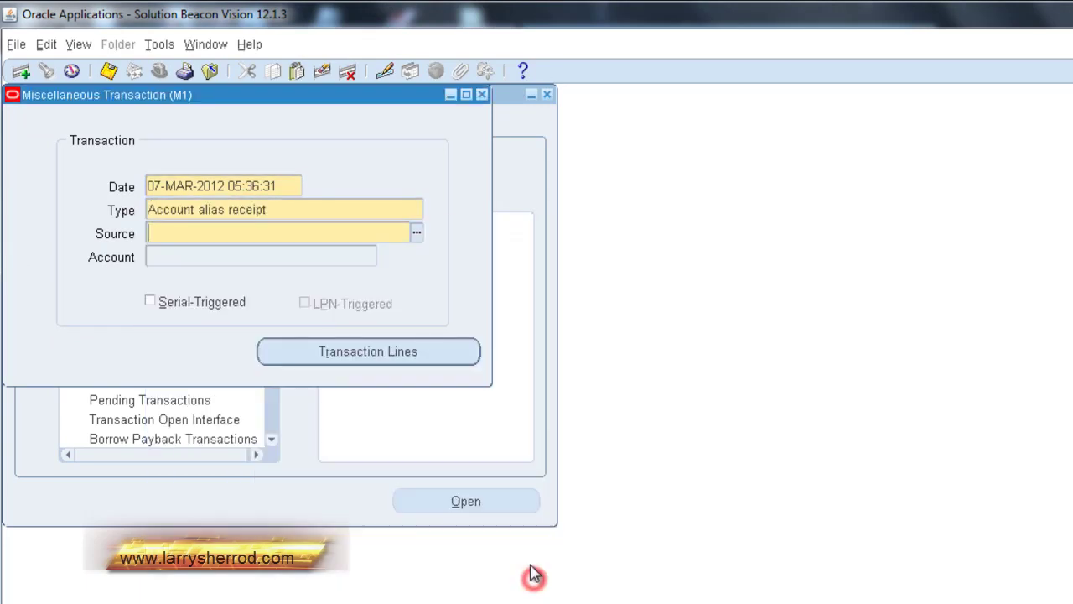
pyautogui.click(416, 232)
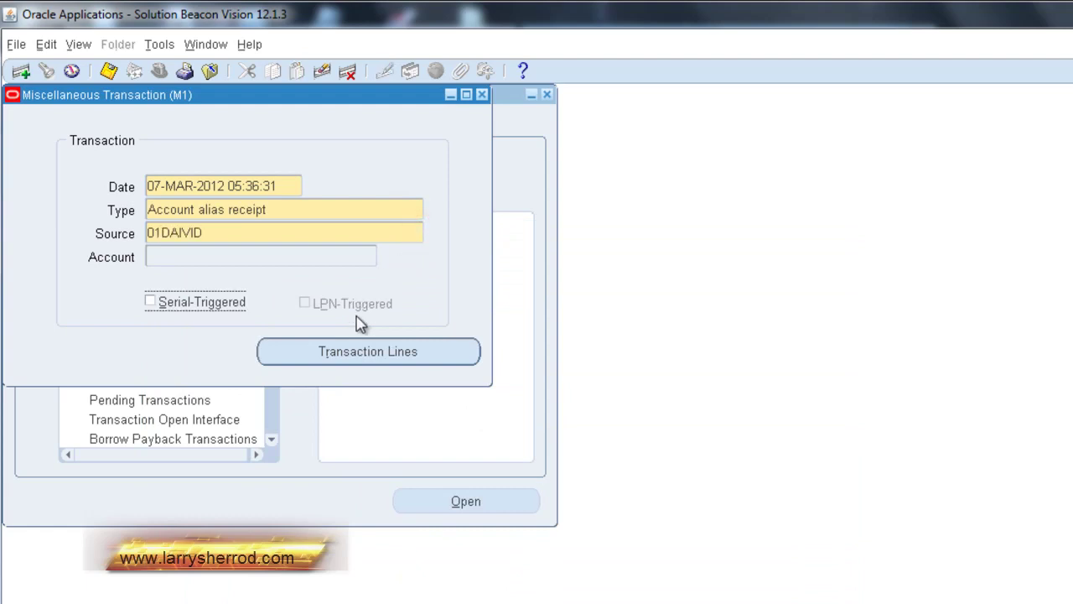
# Add a line receiving 100 of DP_DELL CLASS 1 OPTIONAL ITEM into subinventory STORES
pyautogui.click(401, 351)
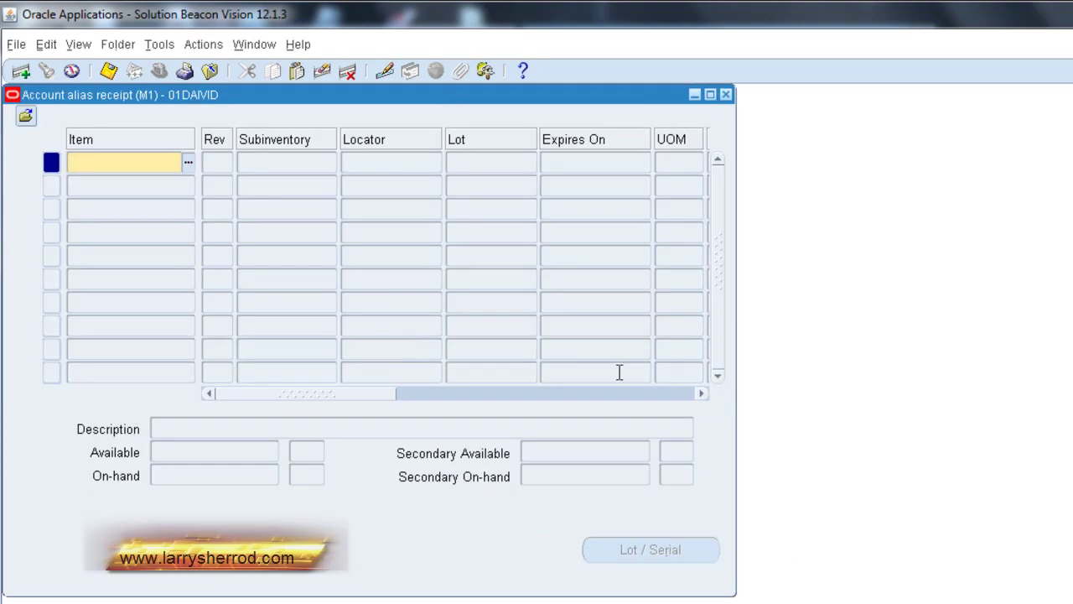
pyautogui.hotkey('ctrl', 'v')
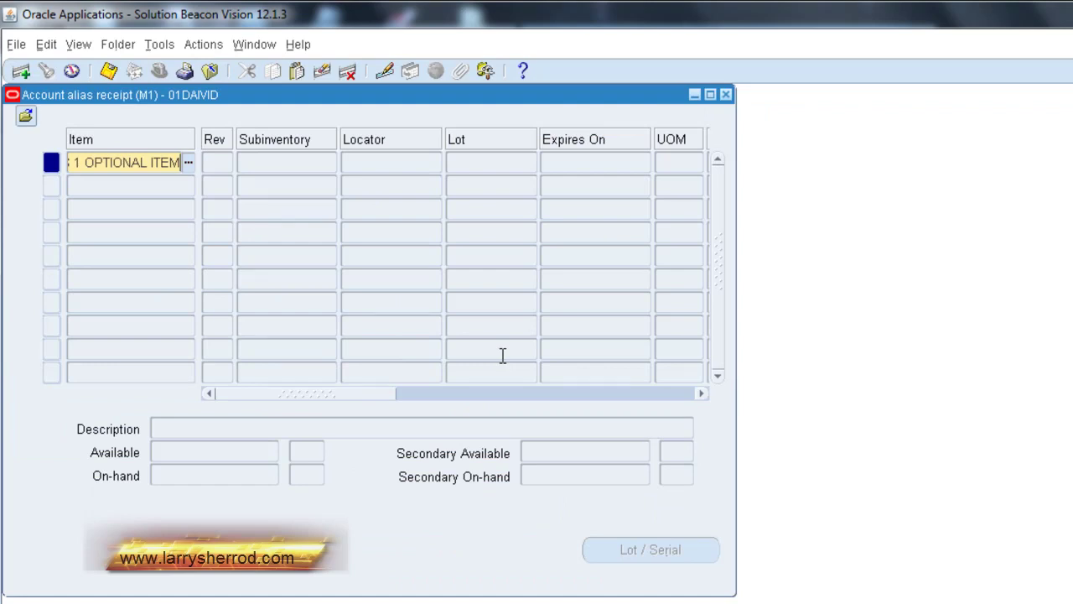
pyautogui.press('Tab')
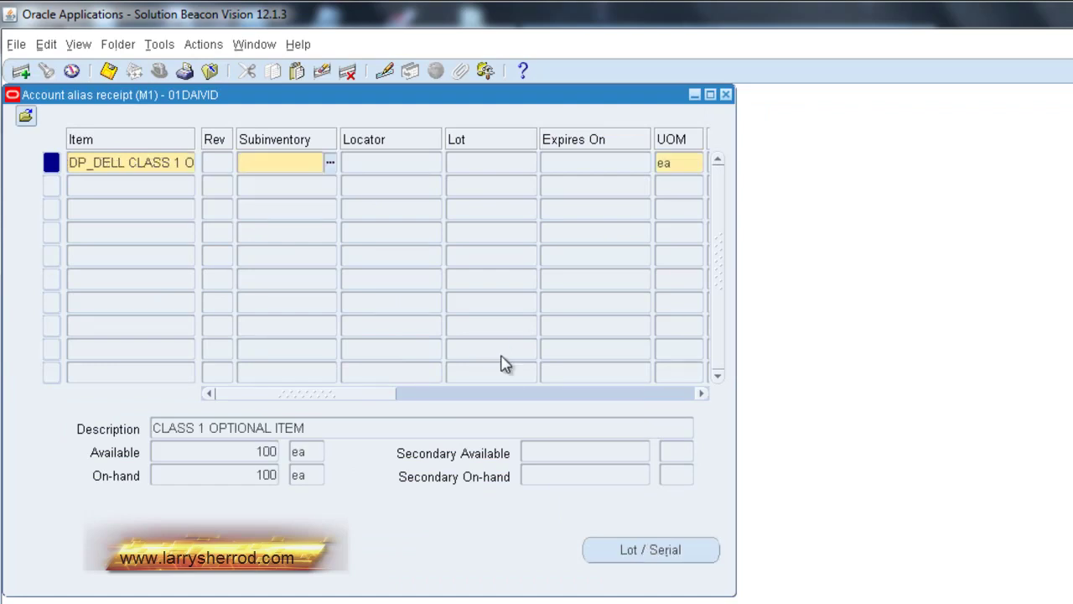
pyautogui.write('s')
pyautogui.press('Tab')
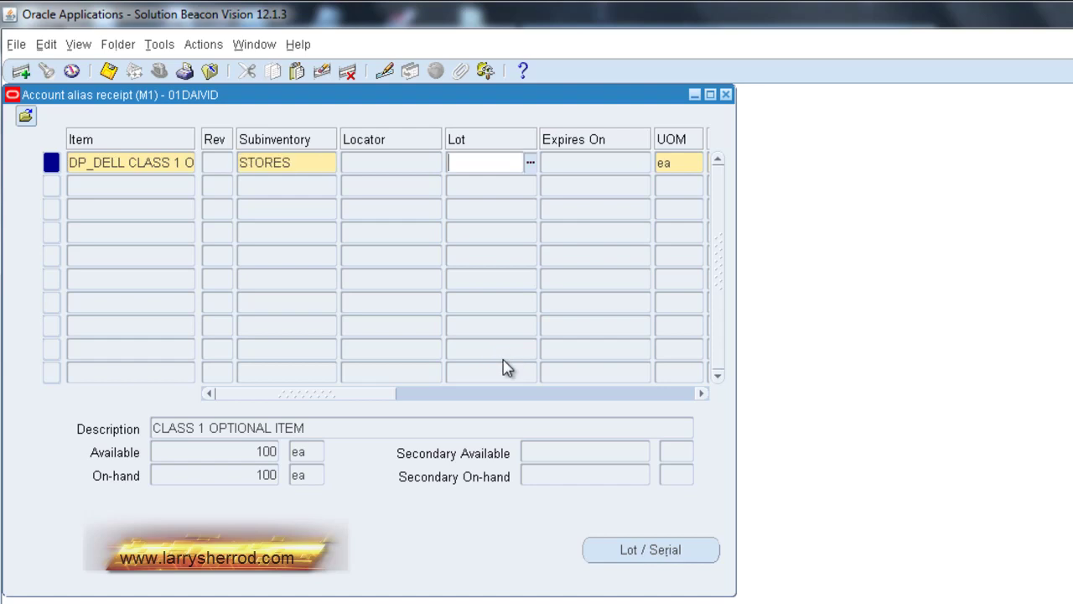
pyautogui.moveTo(348, 394); pyautogui.dragTo(463, 397)
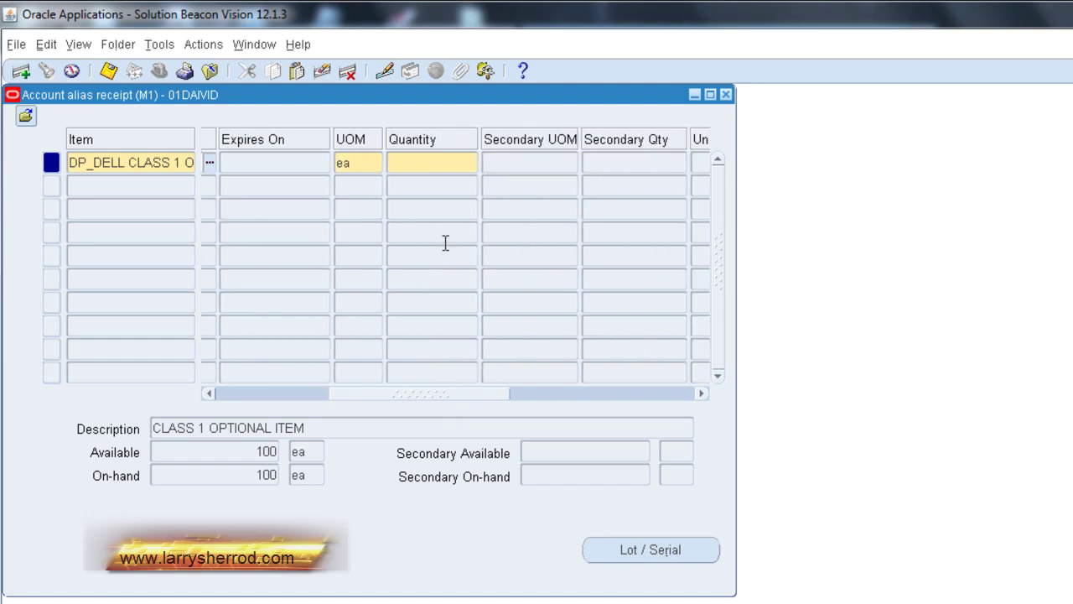
pyautogui.click(442, 160)
pyautogui.write('100')
pyautogui.click(669, 555)
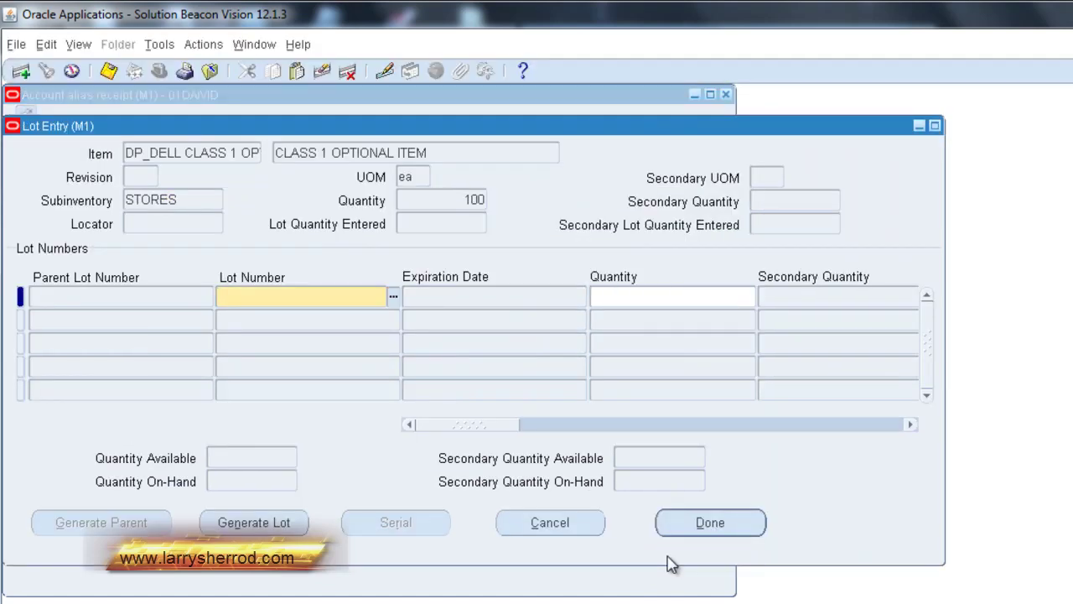
# Assign lot 12 with quantity 50 and lot 13 with quantity 50
pyautogui.click(393, 297)
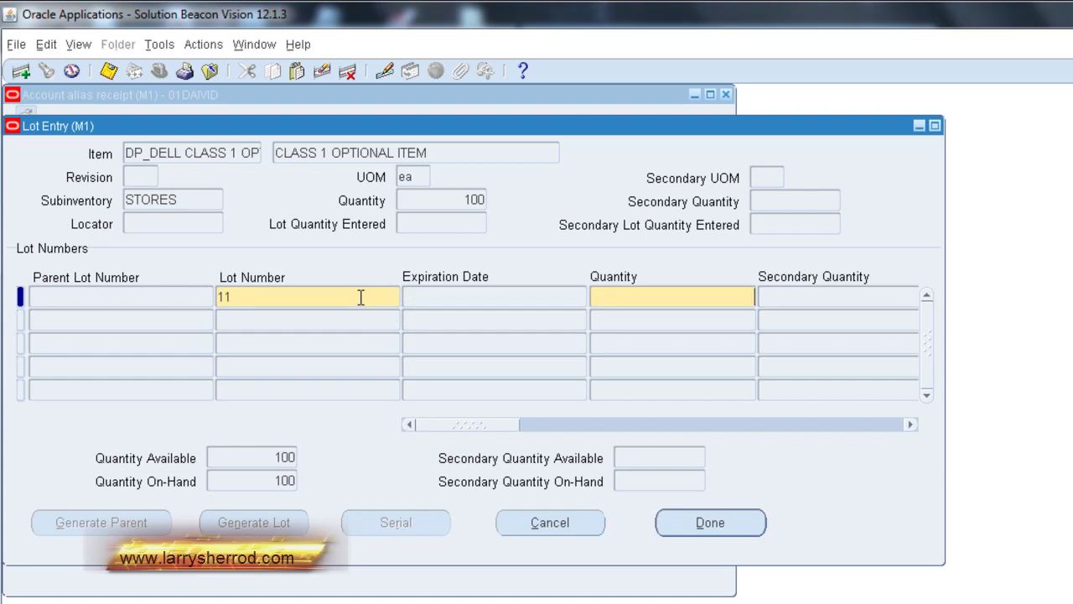
pyautogui.click(284, 296)
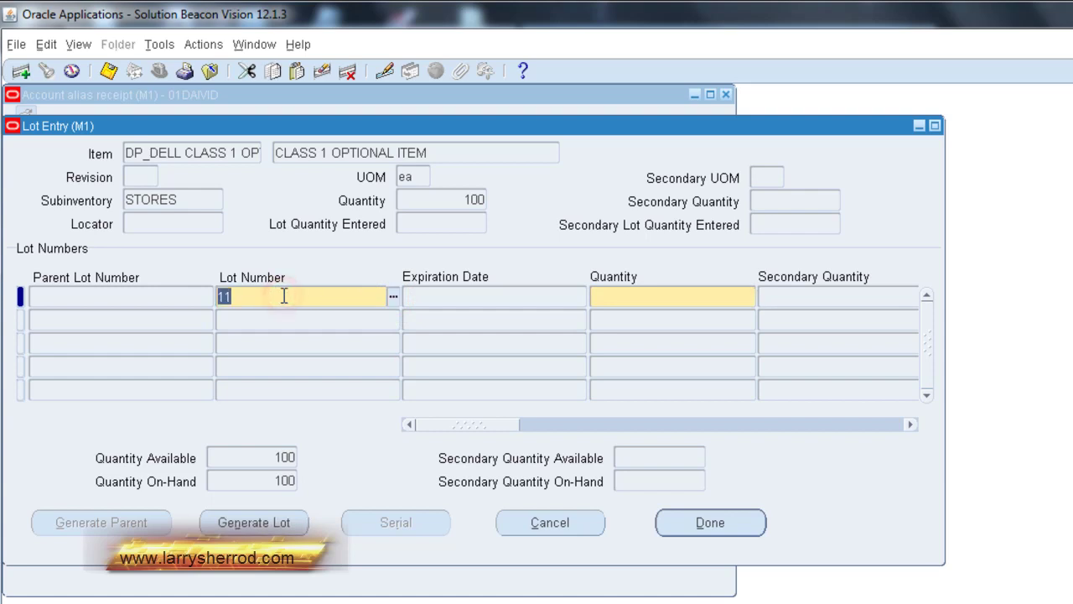
pyautogui.write('1')
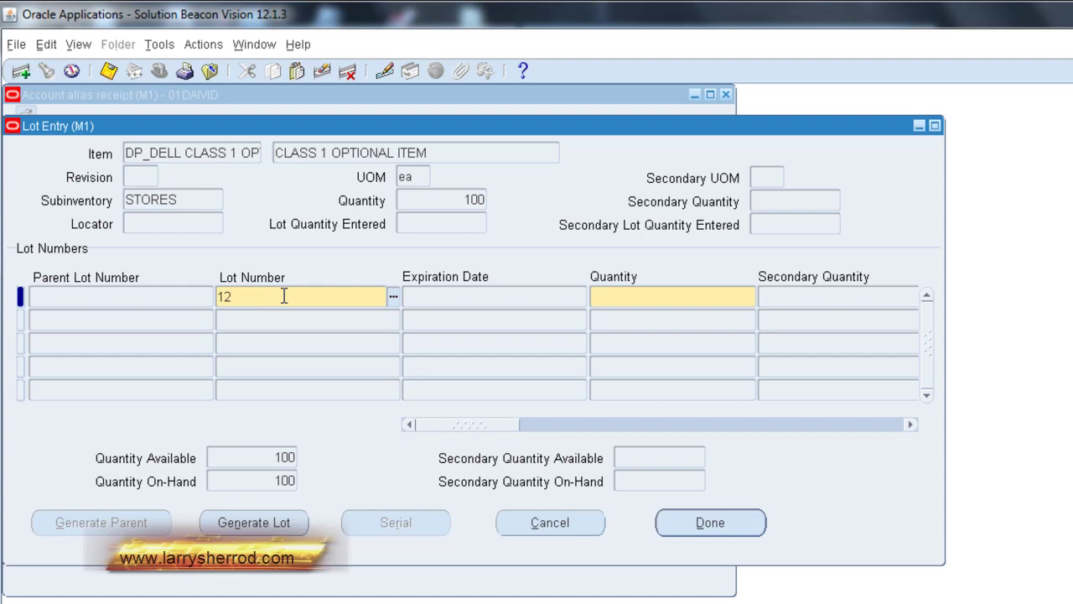
pyautogui.press('Tab')
pyautogui.write('5')
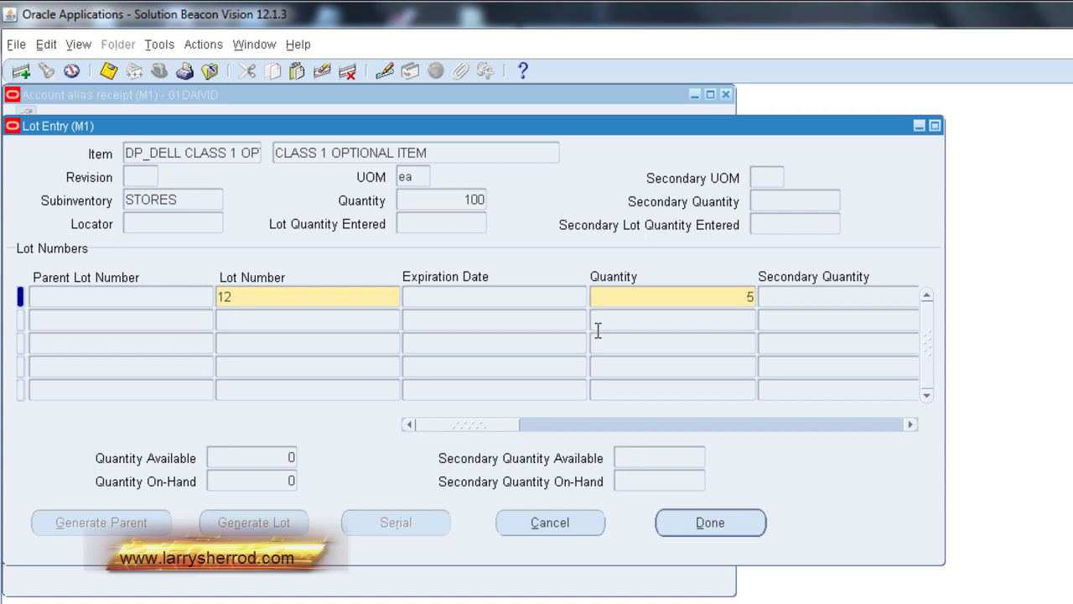
pyautogui.write('0')
pyautogui.click(327, 322)
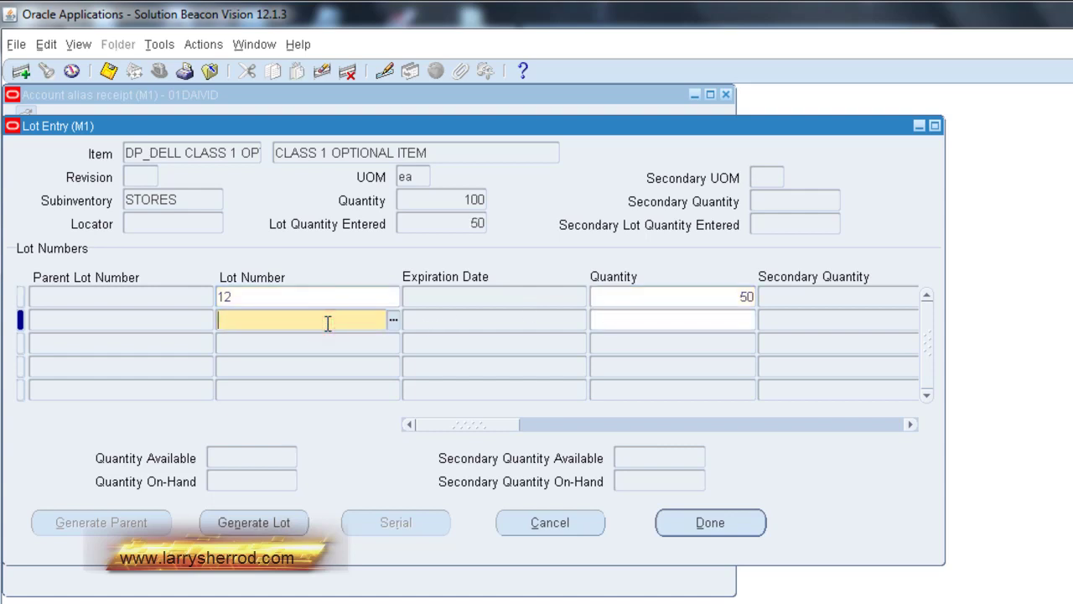
pyautogui.write('13')
pyautogui.click(677, 325)
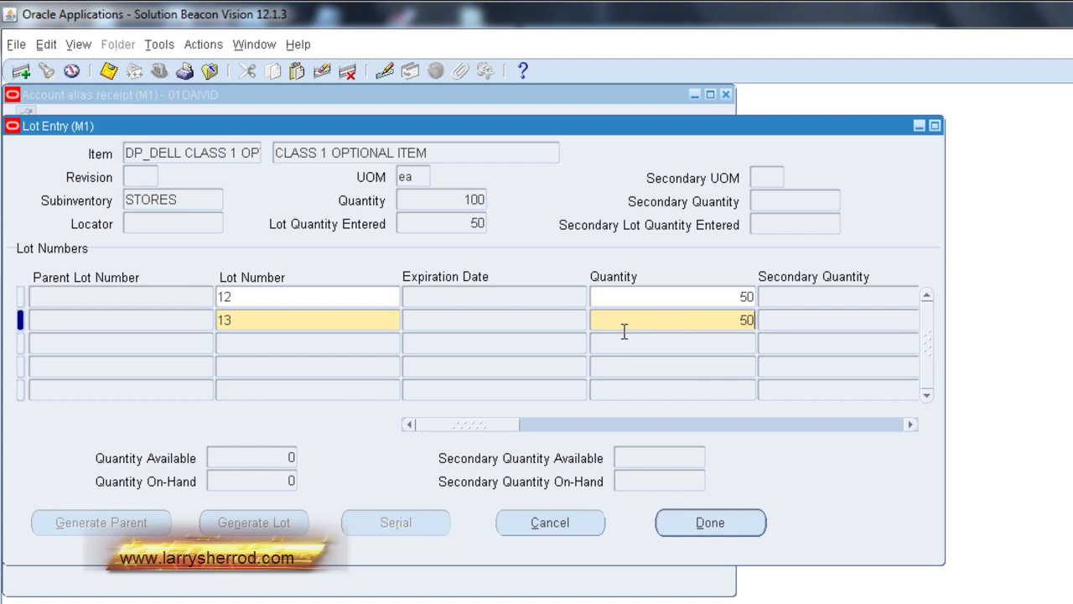
# Finish lot entry, save the account alias receipt, and close the transaction forms
pyautogui.click(710, 524)
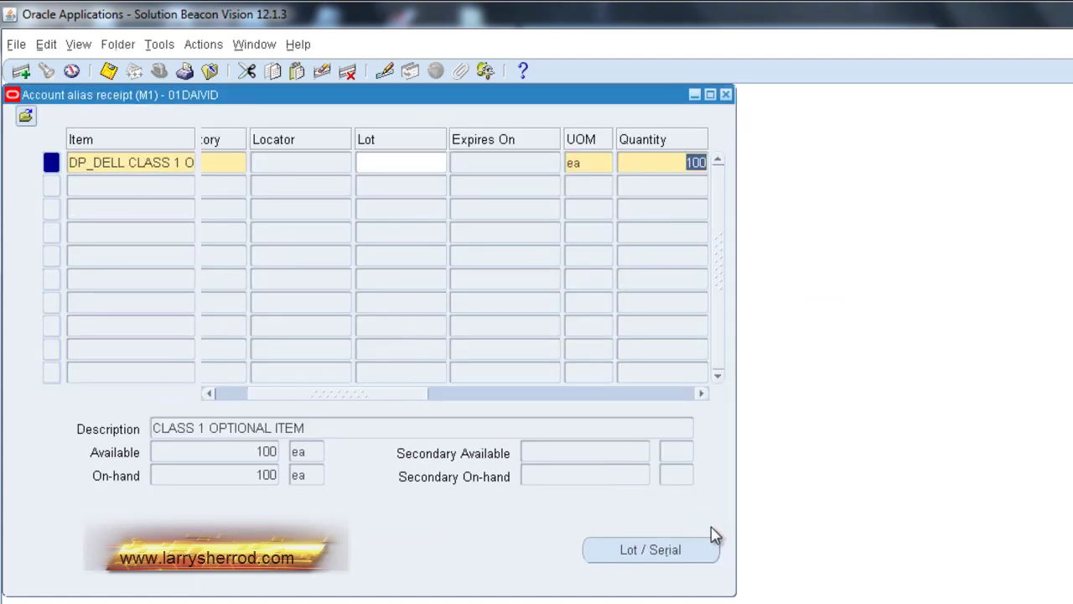
pyautogui.click(108, 73)
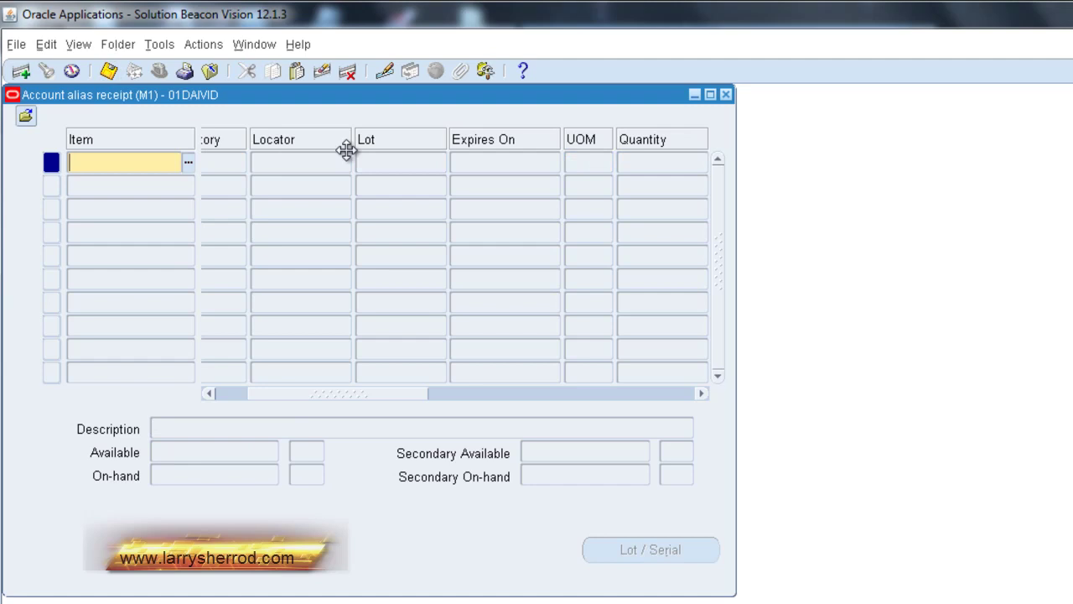
pyautogui.click(726, 95)
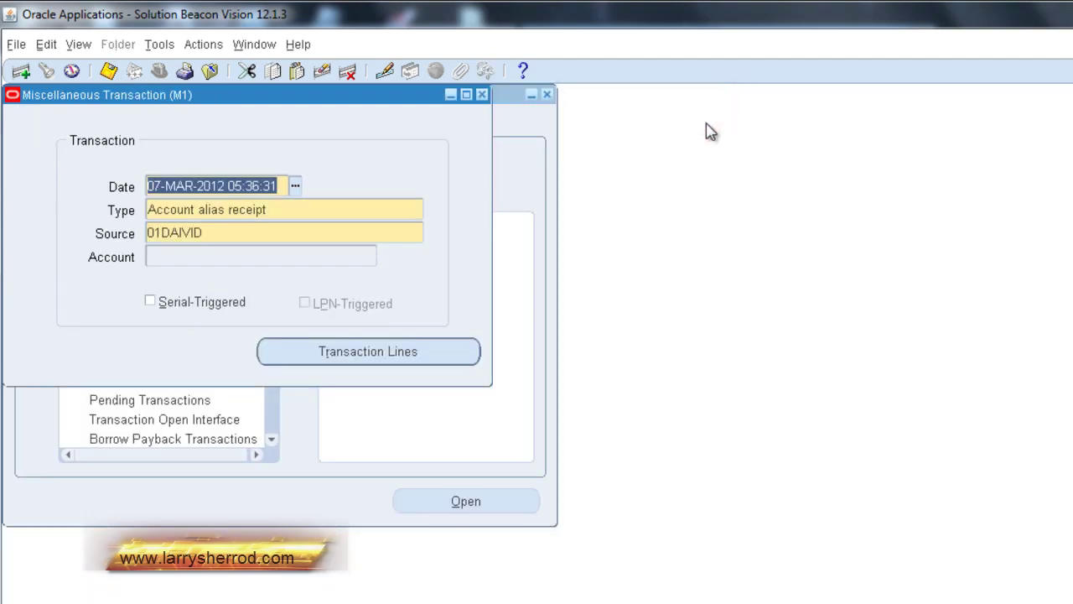
pyautogui.click(482, 95)
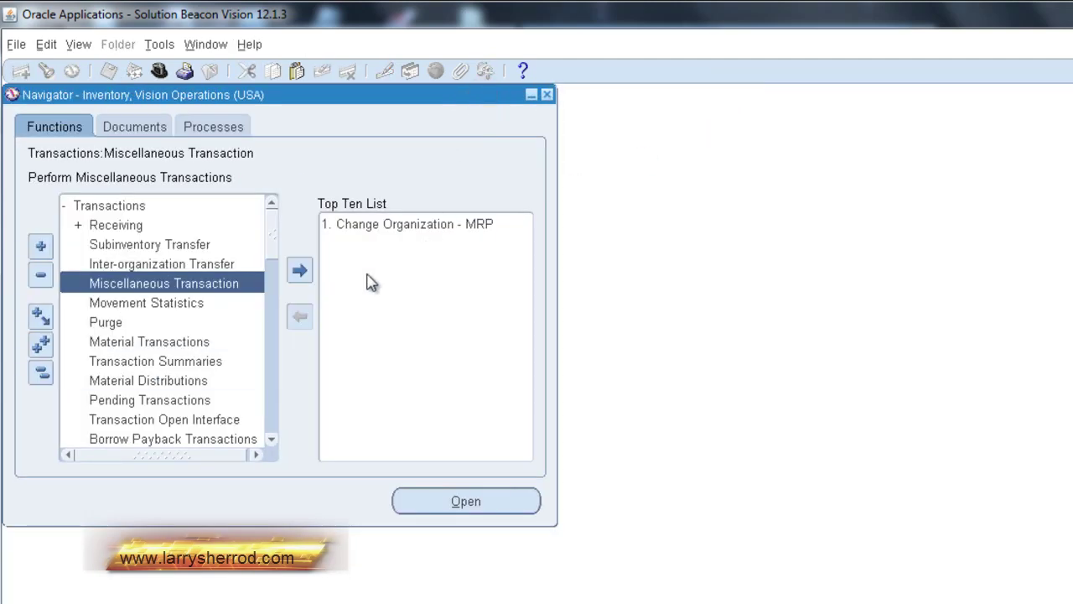
# Query on-hand quantity for item DP_DELL CLASS 1 OPTIONAL ITEM in the Material Workbench
pyautogui.moveTo(268, 241); pyautogui.dragTo(271, 285)
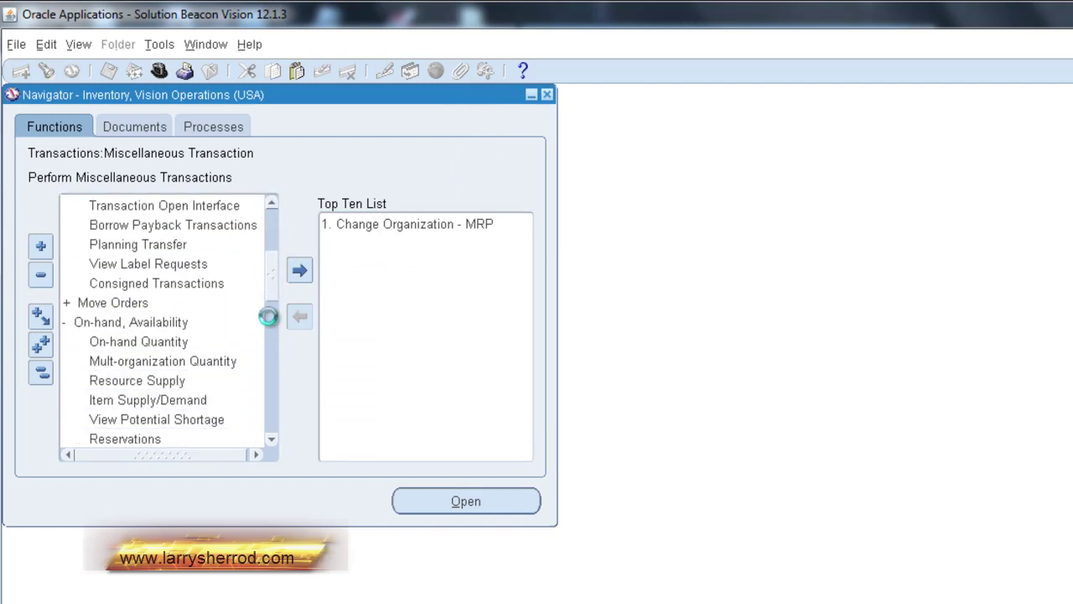
pyautogui.doubleClick(188, 344)
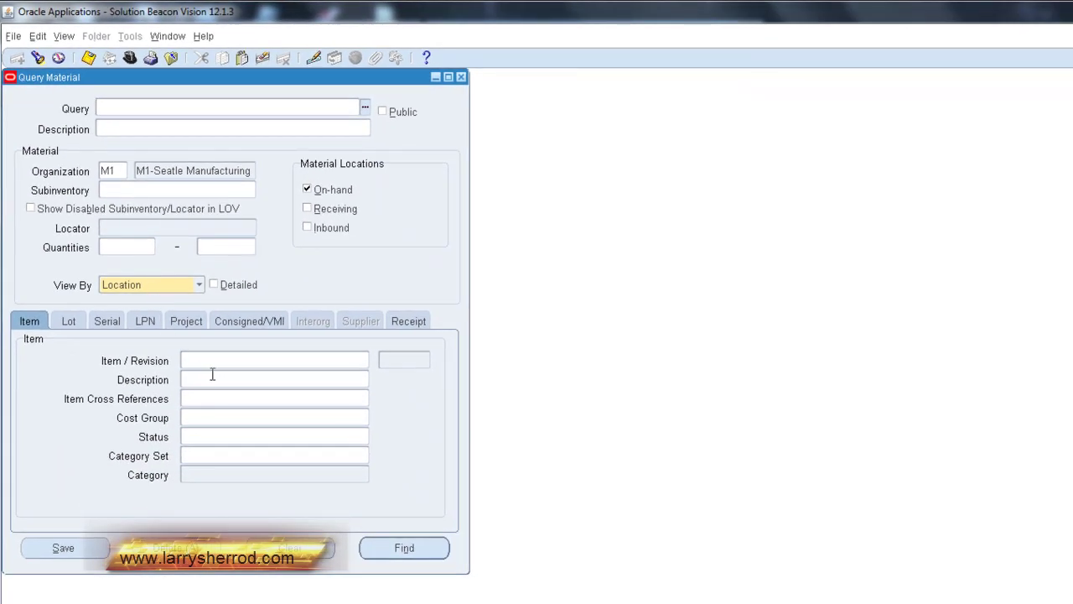
pyautogui.click(220, 360)
pyautogui.write('DP_DELL CLASS 1 OPTIONAL ITEM')
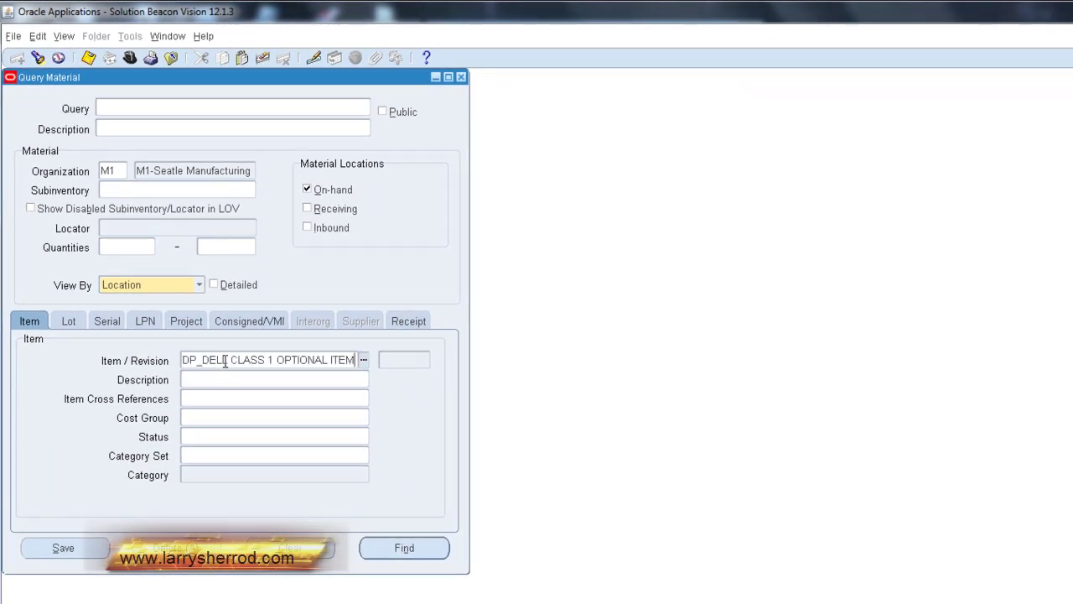
pyautogui.click(390, 546)
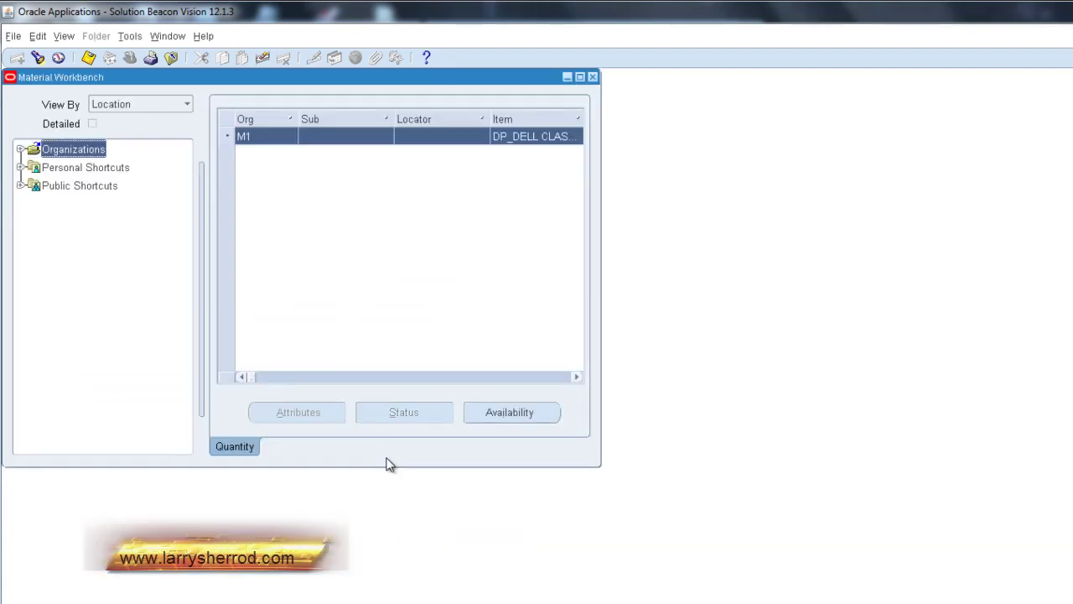
# Expand Organizations > M1 > On-hand > STORES > DP_DELL CLASS 1 and inspect lots 11, 12, 13
pyautogui.click(18, 150)
pyautogui.click(37, 168)
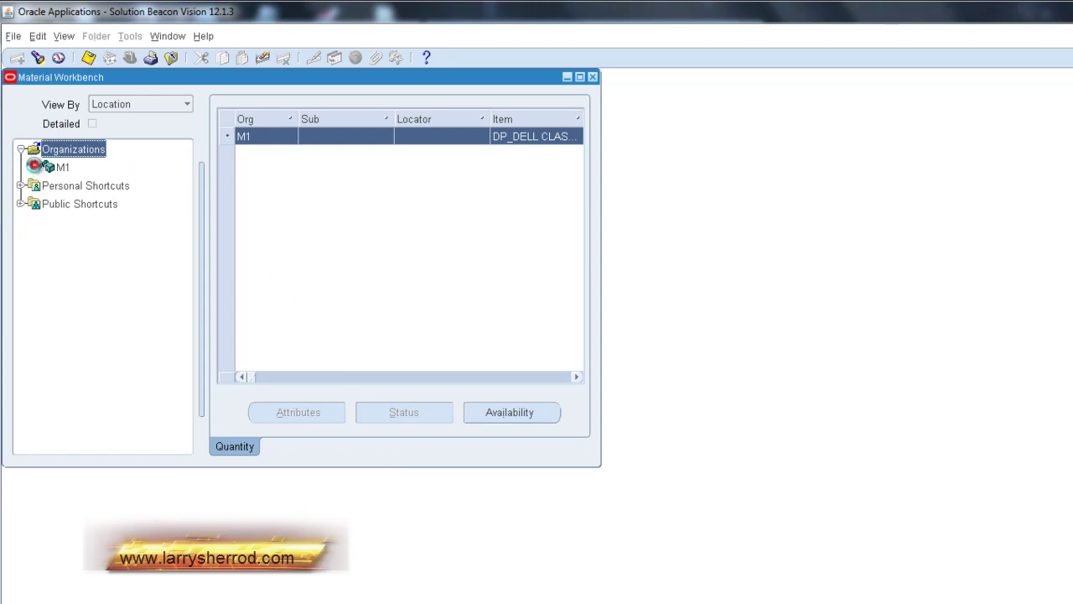
pyautogui.click(49, 185)
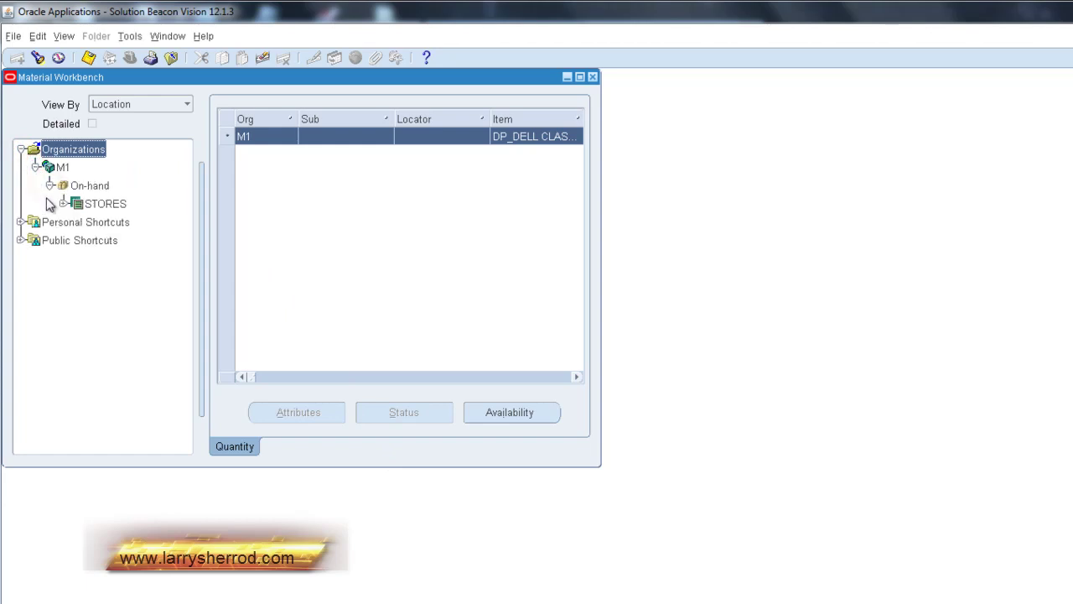
pyautogui.click(63, 204)
pyautogui.click(77, 222)
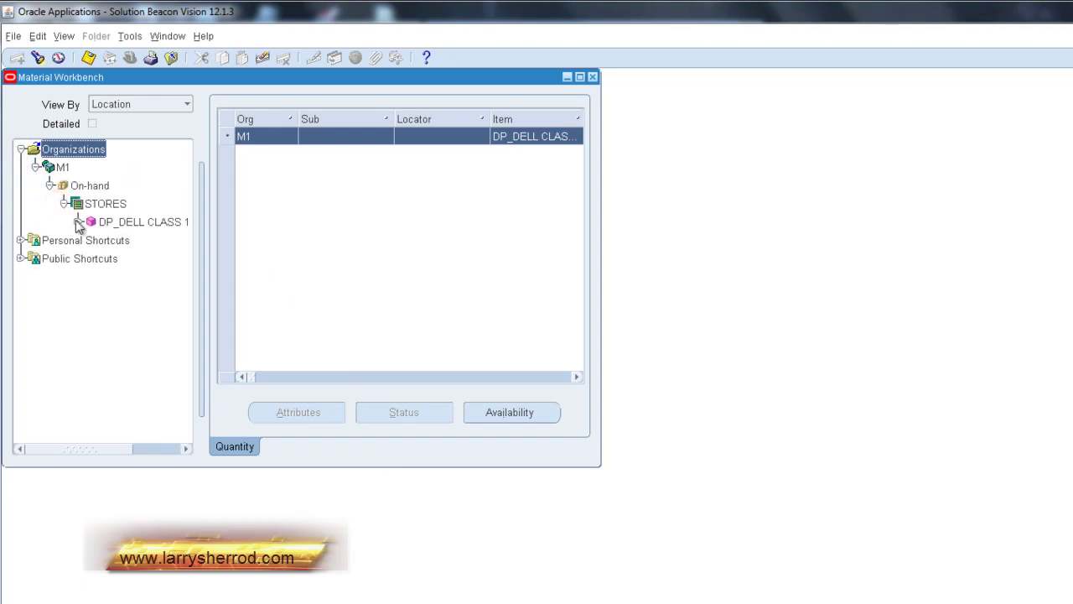
pyautogui.click(116, 240)
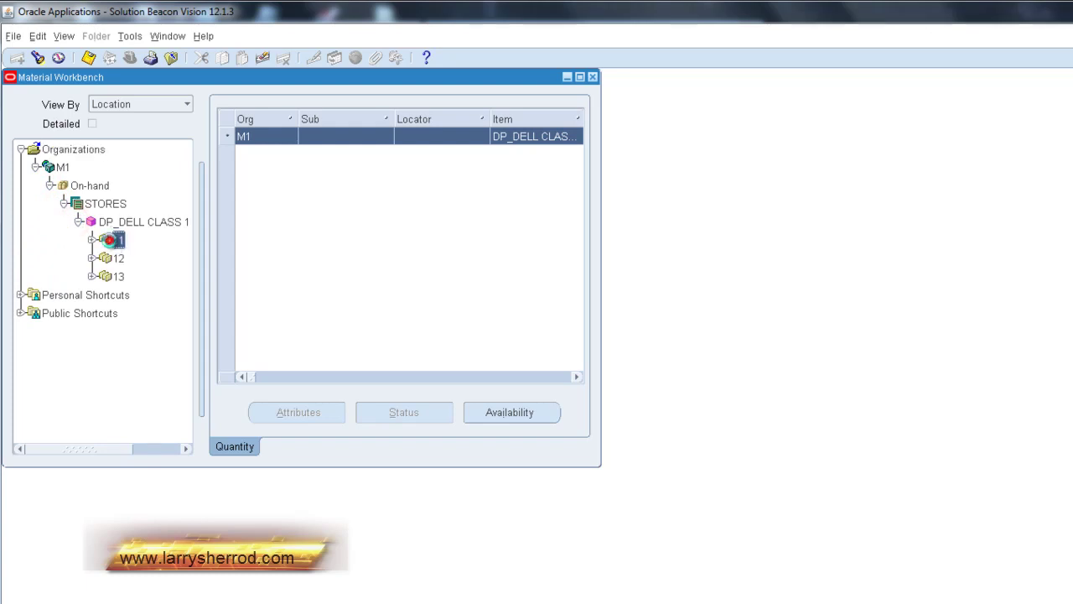
pyautogui.click(116, 259)
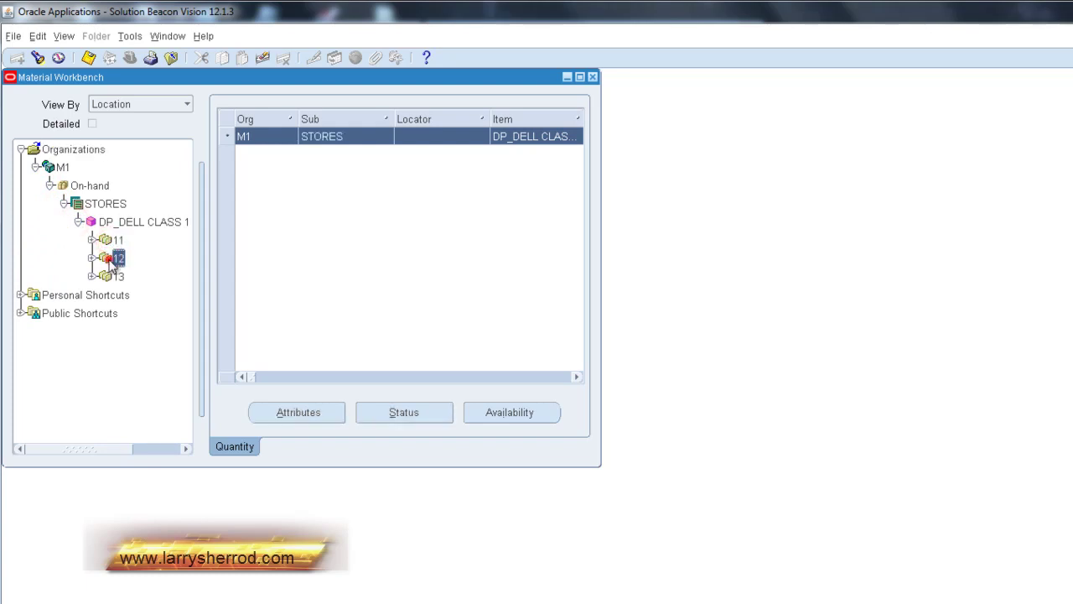
pyautogui.click(114, 276)
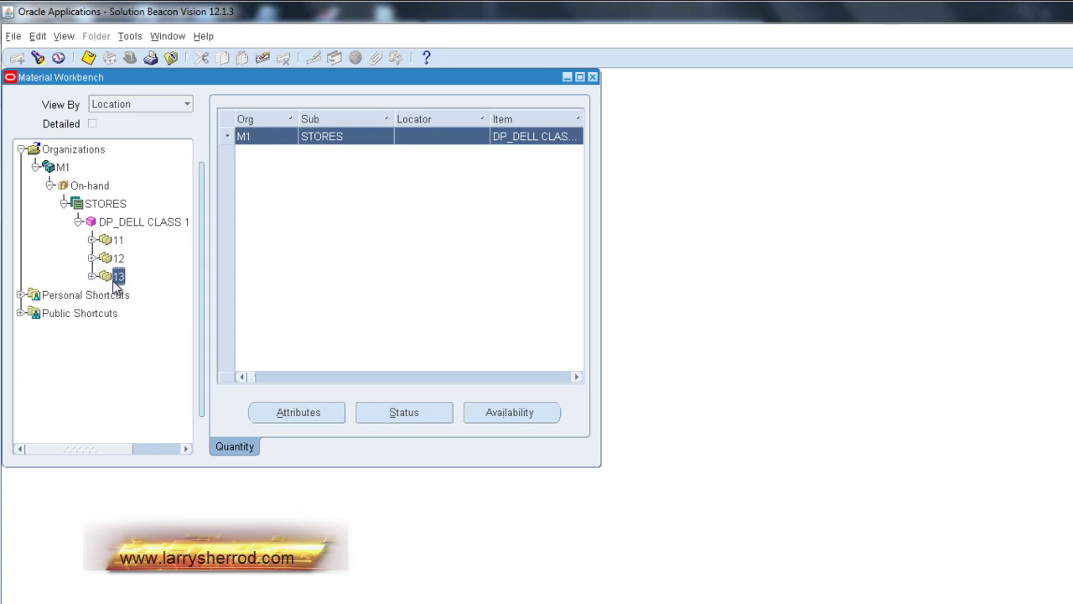
# Switch the Material Workbench View By to Lot and expand Organizations > M1
pyautogui.click(188, 106)
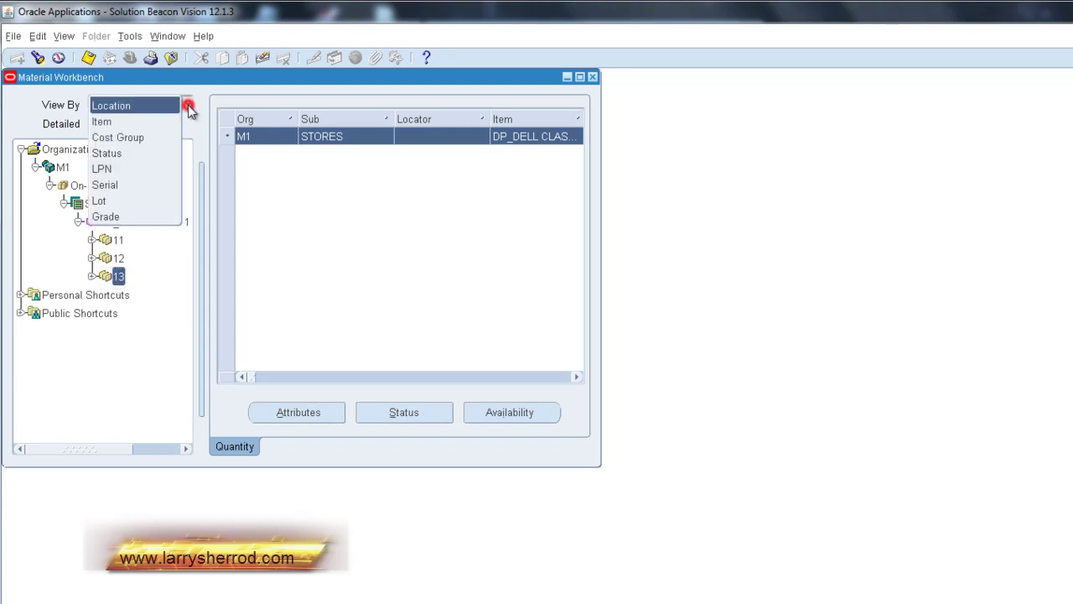
pyautogui.click(162, 202)
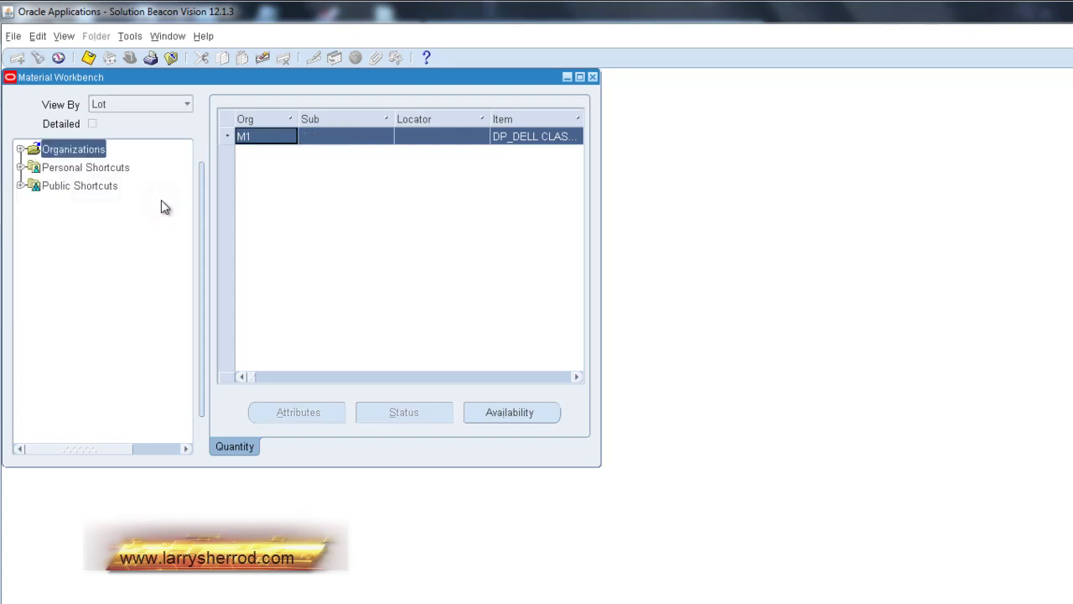
pyautogui.click(20, 150)
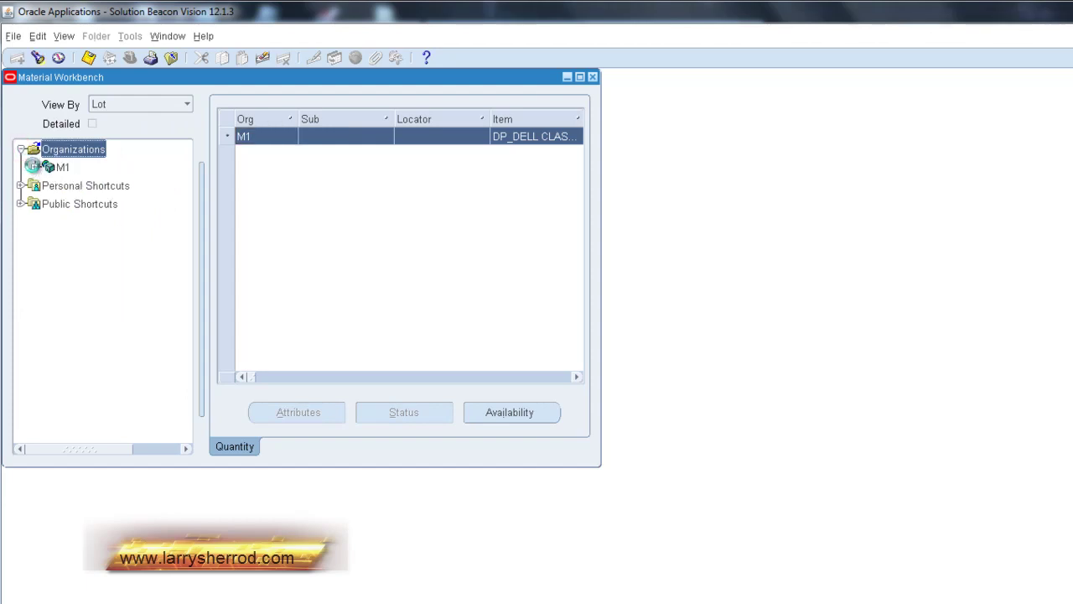
pyautogui.click(35, 167)
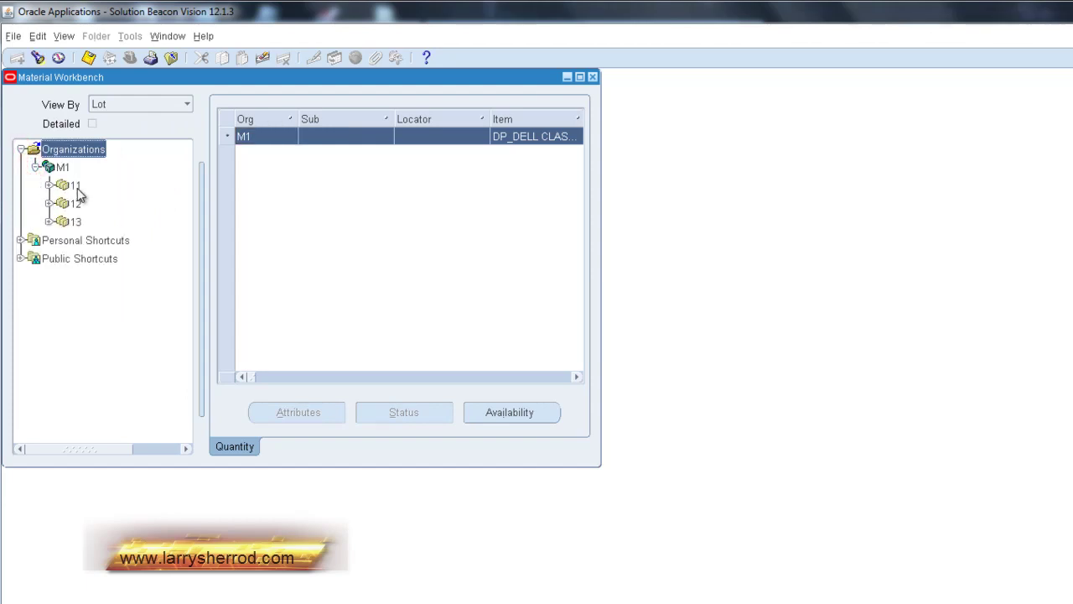
# Check on-hand quantities per lot: 100 in lot 11, 50 in lot 13
pyautogui.click(75, 184)
pyautogui.click(74, 203)
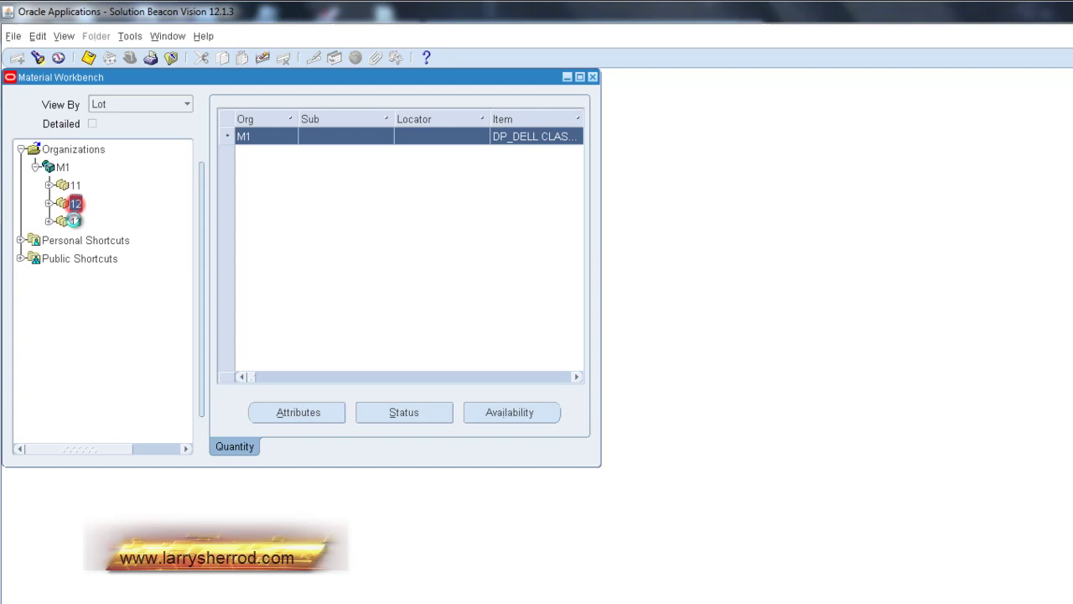
pyautogui.click(74, 222)
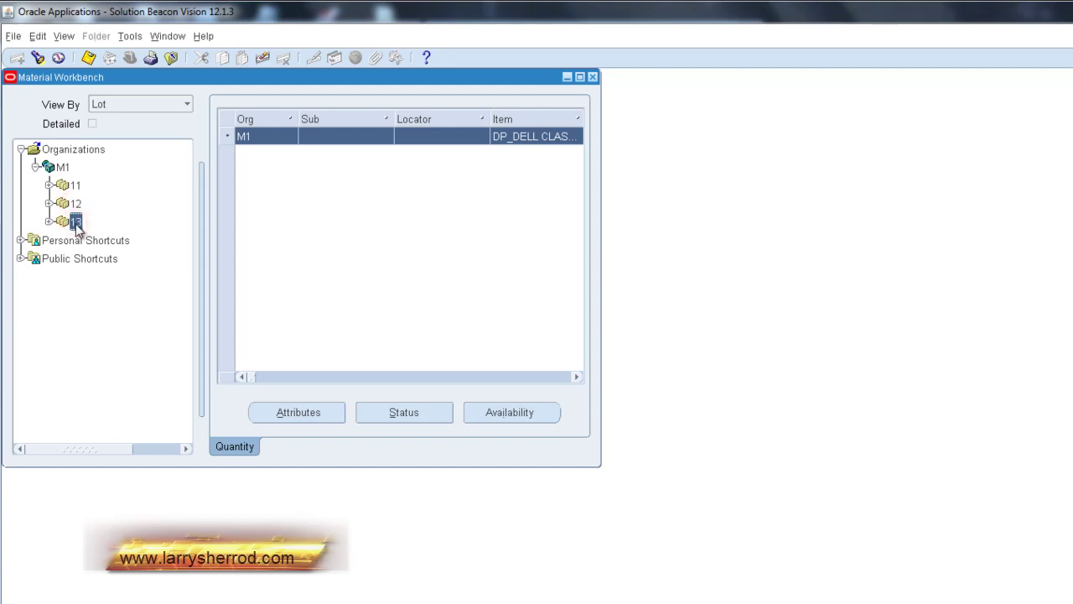
pyautogui.moveTo(252, 376); pyautogui.dragTo(303, 382)
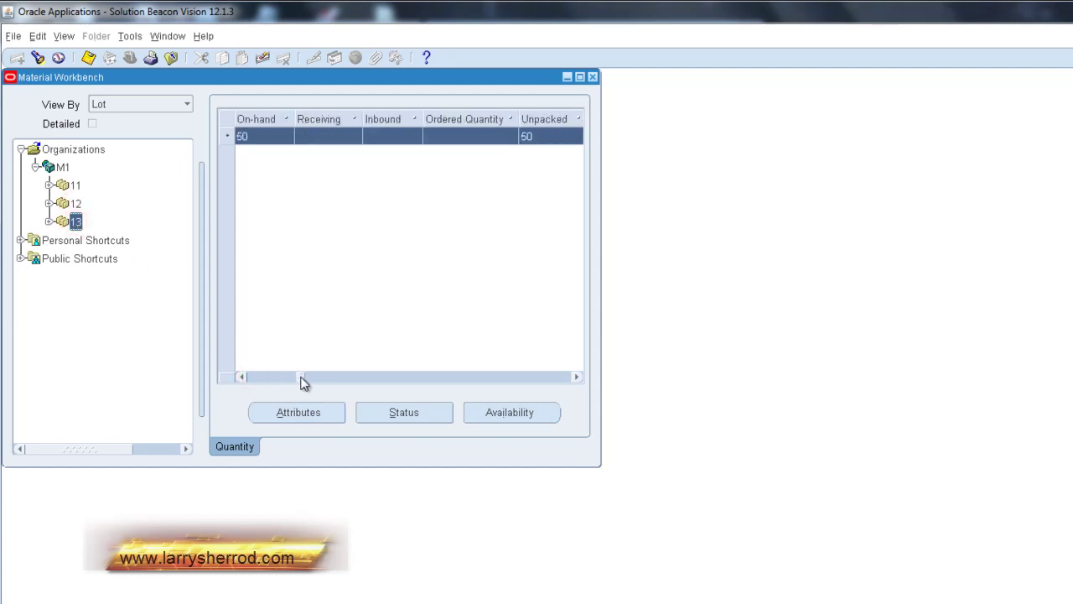
pyautogui.click(75, 203)
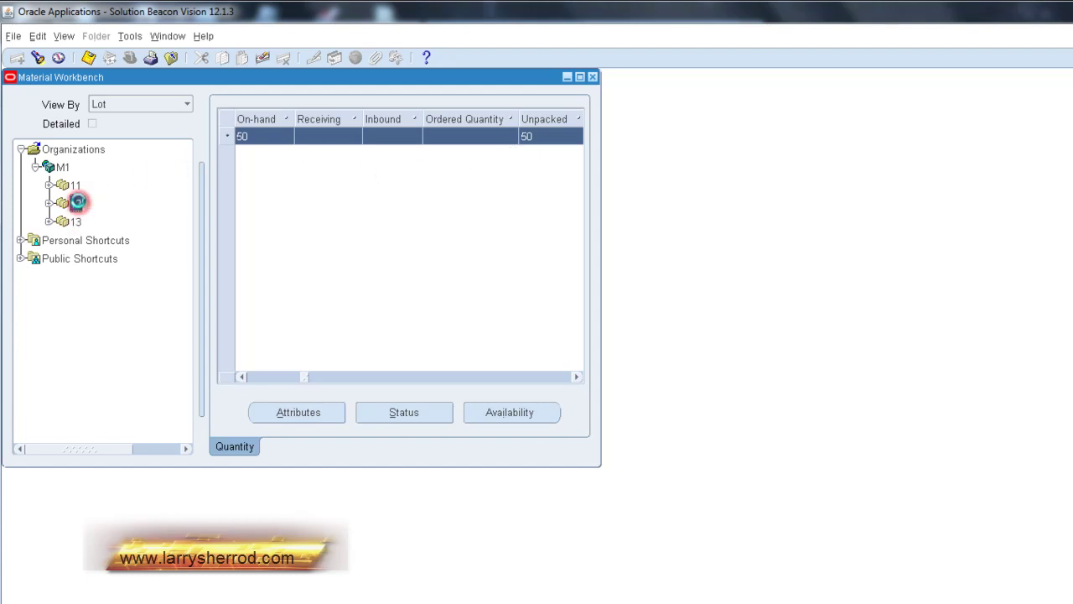
pyautogui.click(75, 186)
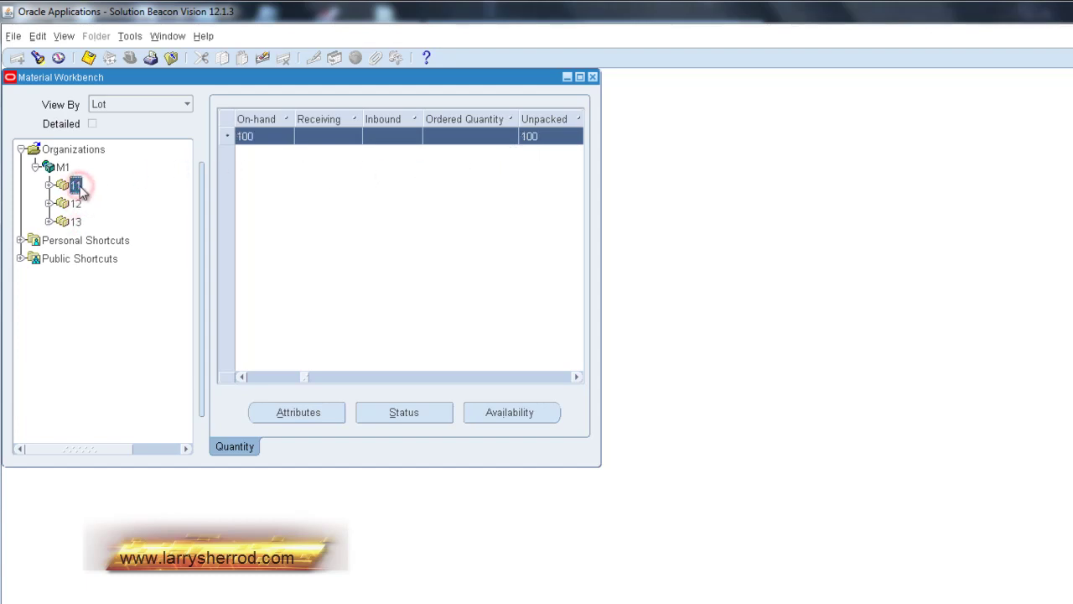